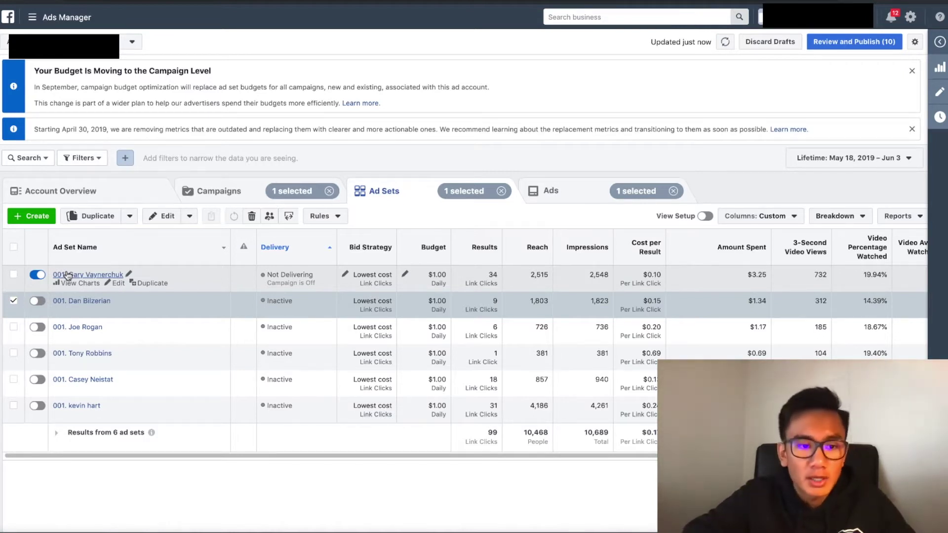
Open the Gary Vaynerchuk ad set to list its Las Vegas condo ad.
{"action": "left_click", "coordinate": [87, 275]}
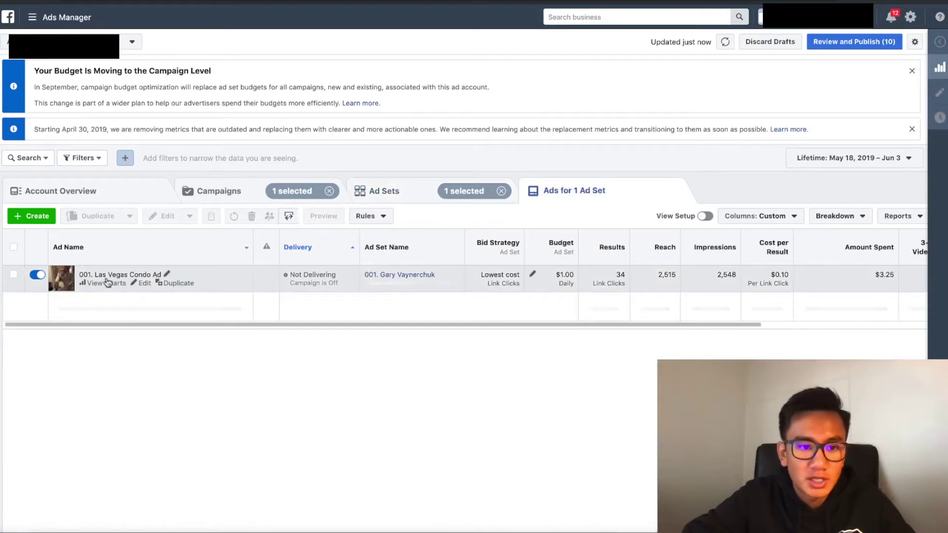
Edit the Las Vegas Condo Ad and review its video, poll and website link.
{"action": "left_click", "coordinate": [141, 284]}
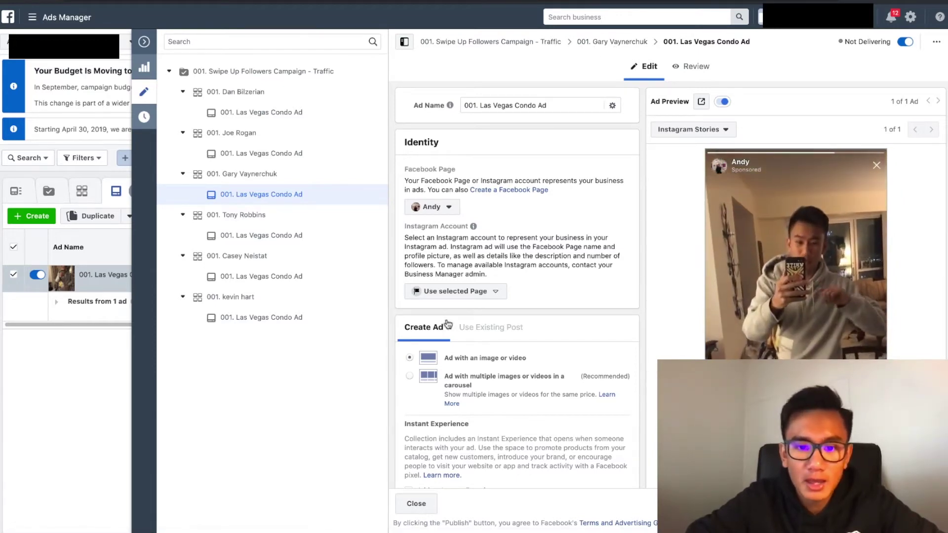
{"action": "scroll", "coordinate": [447, 324], "scroll_direction": "down", "scroll_amount": 1}
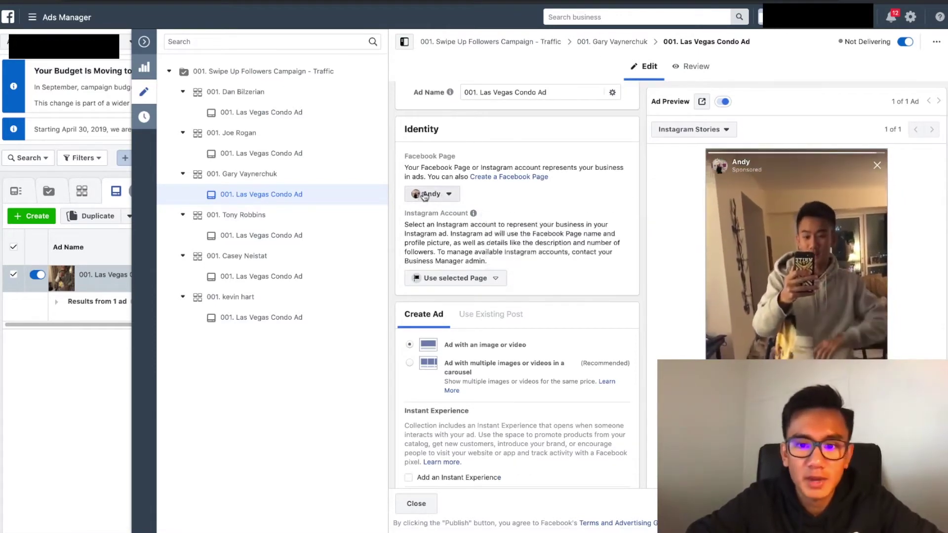
{"action": "scroll", "coordinate": [444, 260], "scroll_direction": "down", "scroll_amount": 5}
{"action": "scroll", "coordinate": [474, 334], "scroll_direction": "down", "scroll_amount": 3}
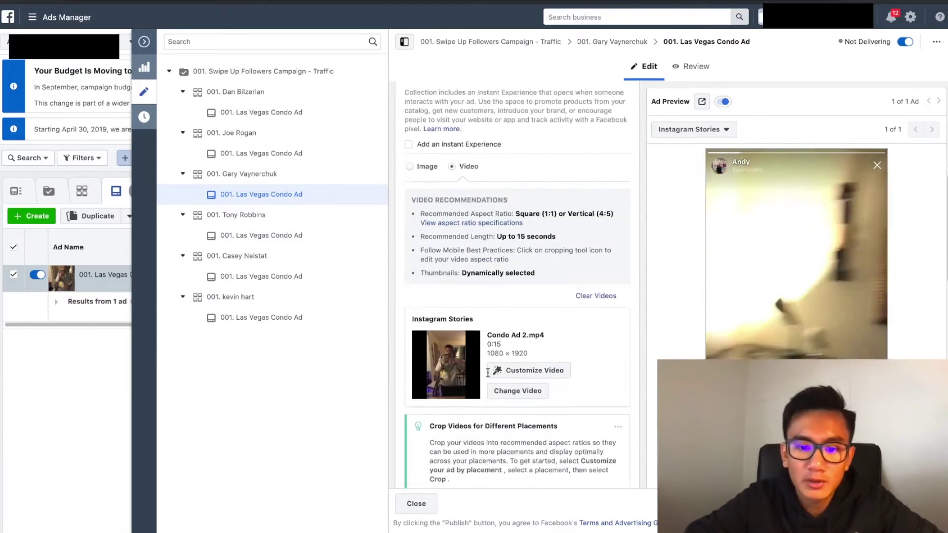
{"action": "scroll", "coordinate": [487, 373], "scroll_direction": "down", "scroll_amount": 1}
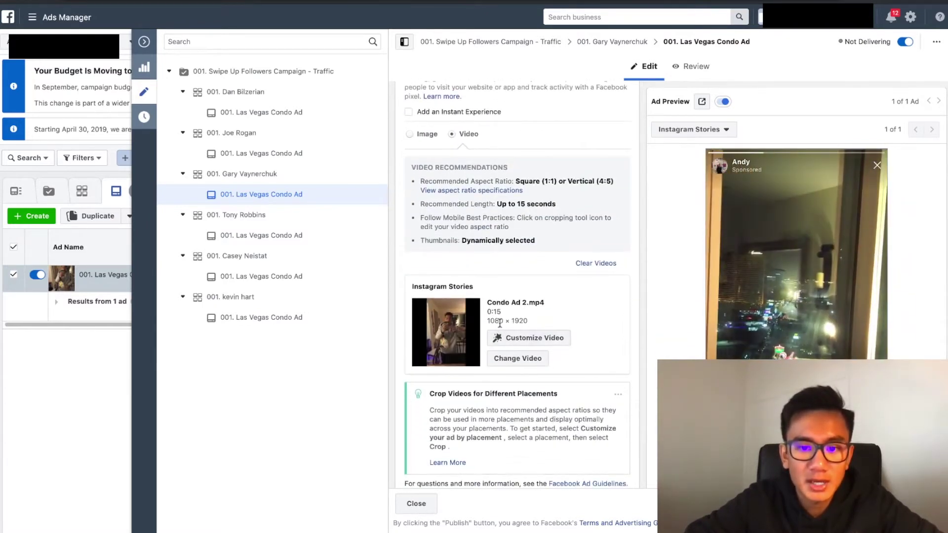
{"action": "scroll", "coordinate": [518, 320], "scroll_direction": "down", "scroll_amount": 5}
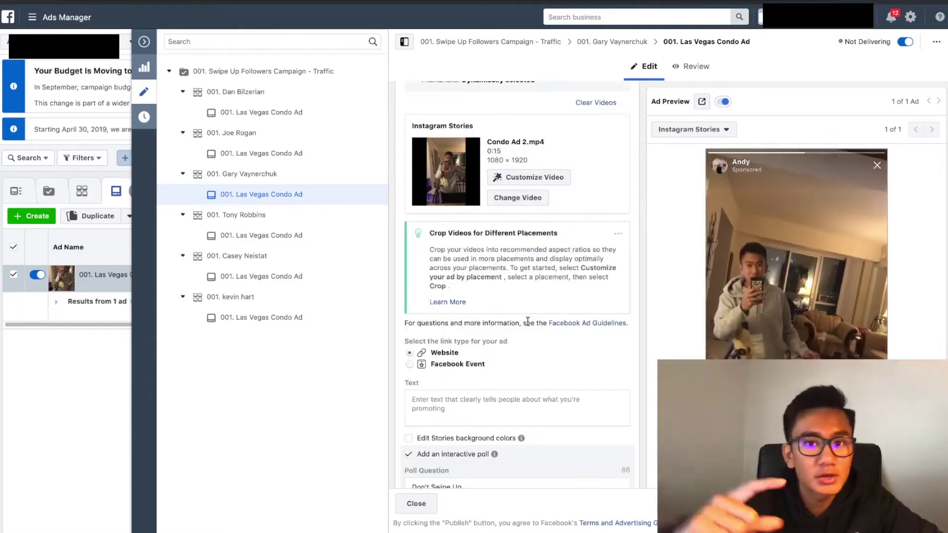
{"action": "scroll", "coordinate": [527, 321], "scroll_direction": "down", "scroll_amount": 5}
{"action": "scroll", "coordinate": [469, 255], "scroll_direction": "down", "scroll_amount": 3}
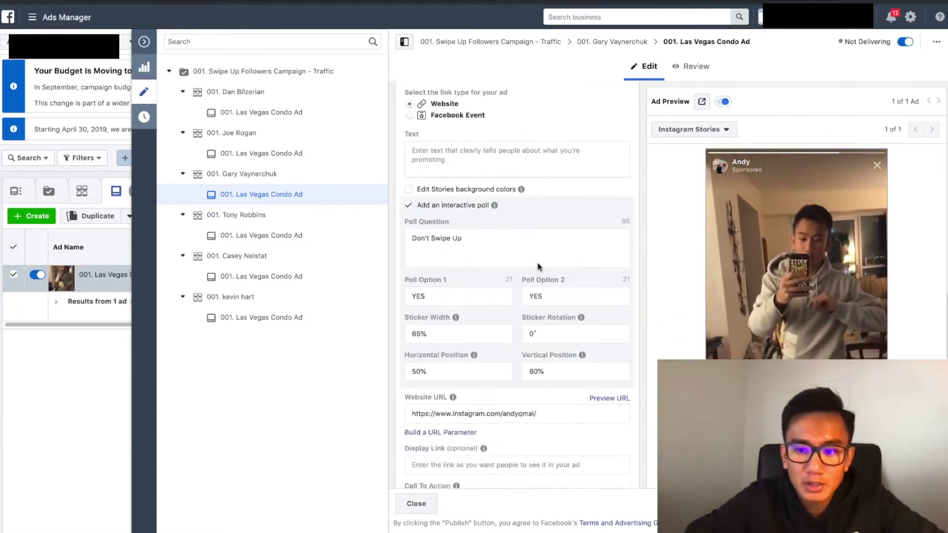
{"action": "scroll", "coordinate": [794, 339], "scroll_direction": "down", "scroll_amount": 1}
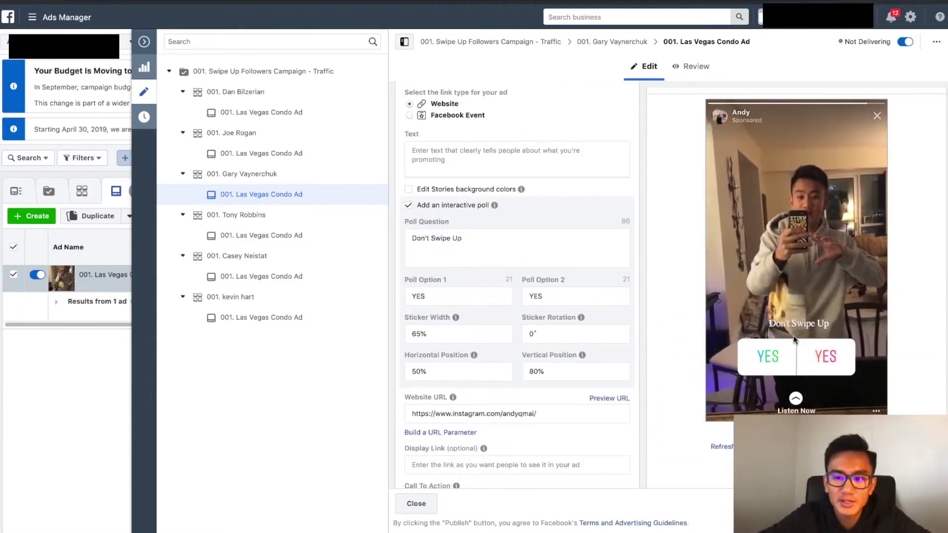
{"action": "scroll", "coordinate": [558, 364], "scroll_direction": "down", "scroll_amount": 2}
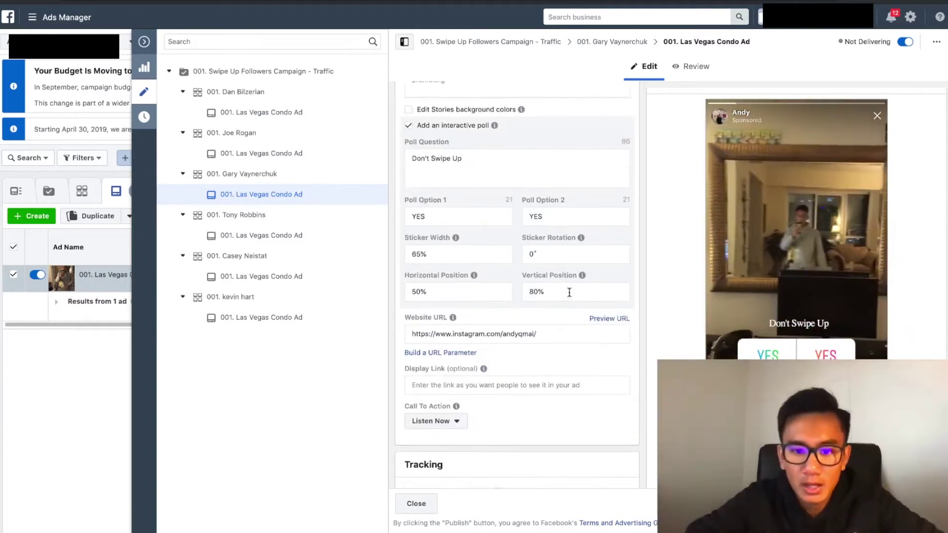
{"action": "left_click_drag", "start_coordinate": [553, 337], "coordinate": [391, 340]}
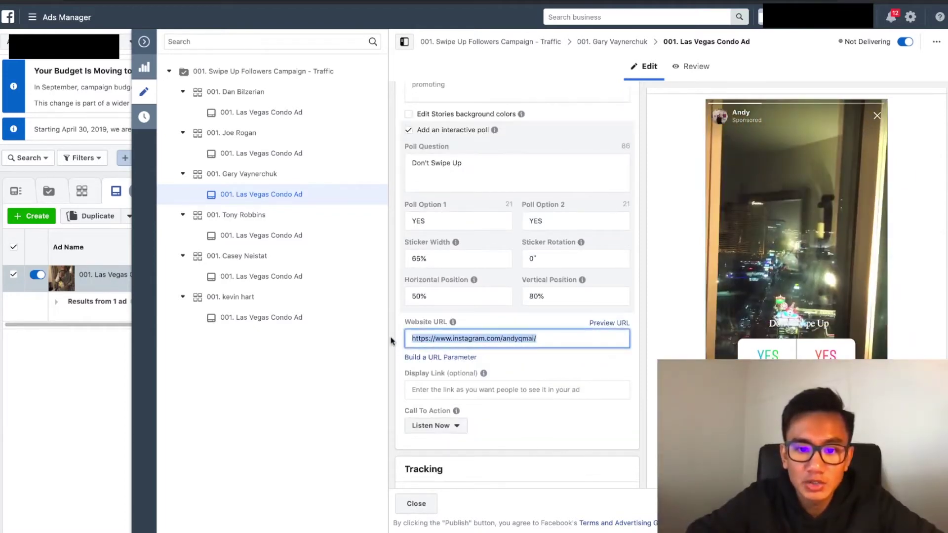
{"action": "left_click", "coordinate": [759, 295]}
{"action": "scroll", "coordinate": [759, 295], "scroll_direction": "up", "scroll_amount": 2}
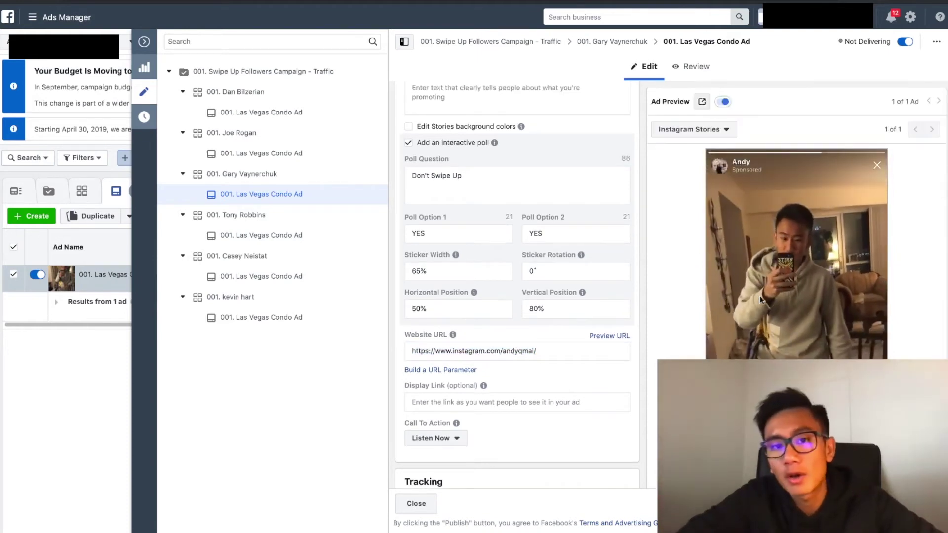
{"action": "scroll", "coordinate": [759, 296], "scroll_direction": "down", "scroll_amount": 5}
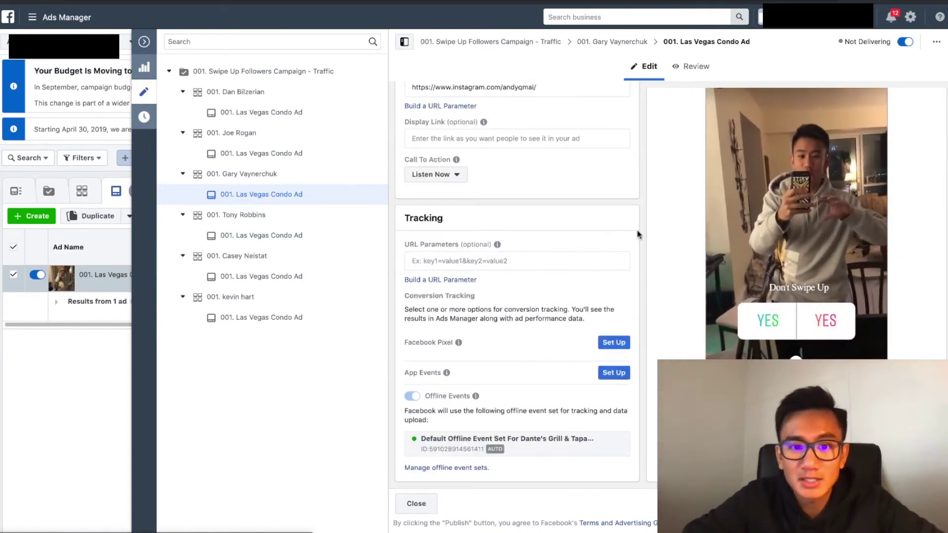
{"action": "scroll", "coordinate": [638, 234], "scroll_direction": "up", "scroll_amount": 10}
{"action": "scroll", "coordinate": [638, 234], "scroll_direction": "up", "scroll_amount": 5}
Review the Gary Vaynerchuk ad set's $1.00 budget, audience and placement, then the campaign settings.
{"action": "left_click", "coordinate": [611, 41]}
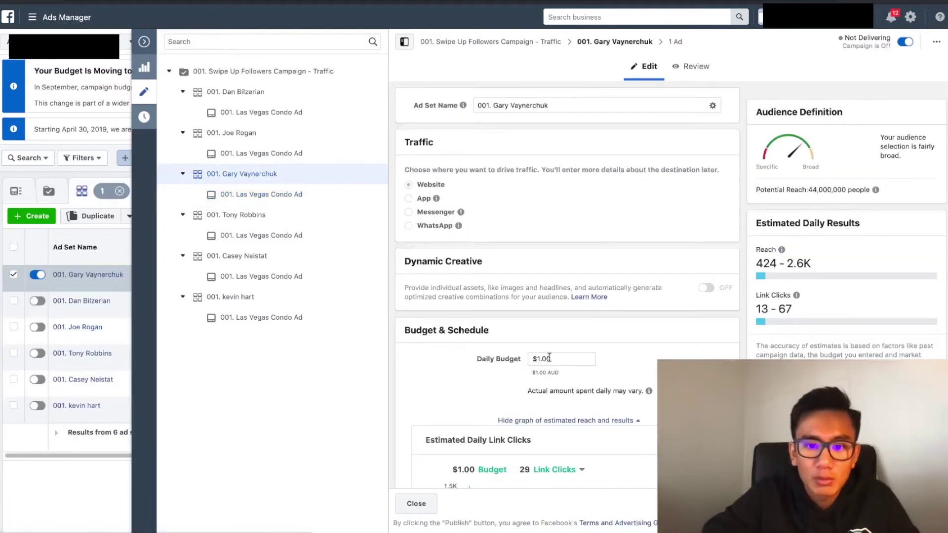
{"action": "scroll", "coordinate": [550, 359], "scroll_direction": "down", "scroll_amount": 3}
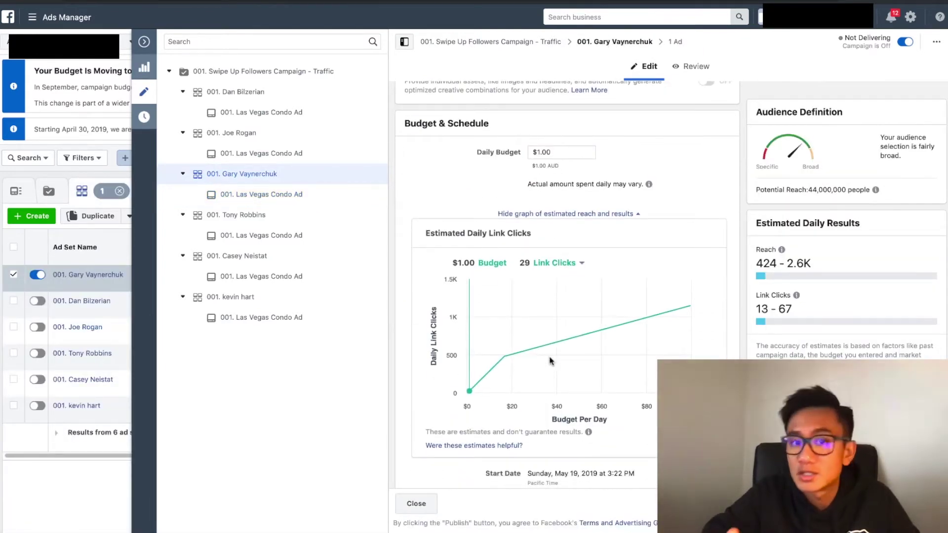
{"action": "scroll", "coordinate": [549, 360], "scroll_direction": "down", "scroll_amount": 4}
{"action": "scroll", "coordinate": [549, 360], "scroll_direction": "down", "scroll_amount": 6}
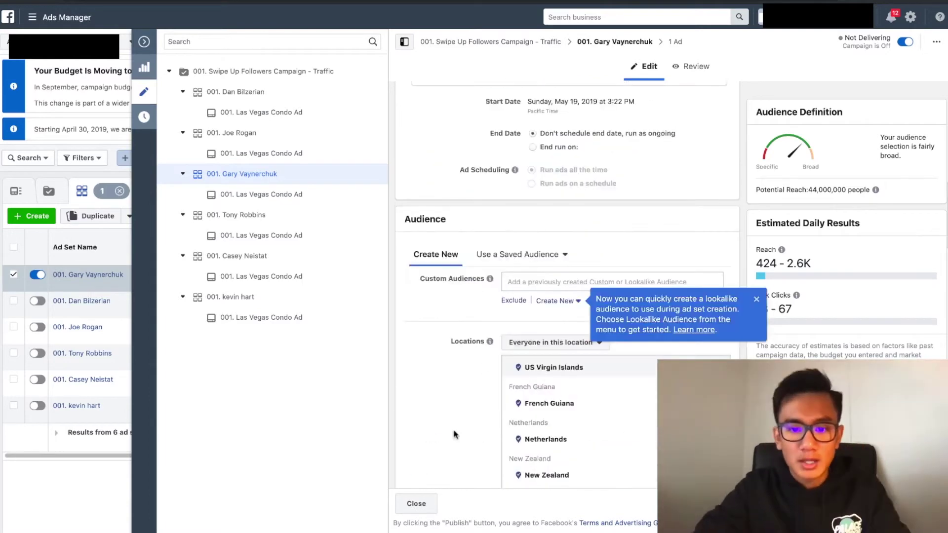
{"action": "scroll", "coordinate": [481, 407], "scroll_direction": "down", "scroll_amount": 3}
{"action": "scroll", "coordinate": [455, 434], "scroll_direction": "down", "scroll_amount": 1}
{"action": "scroll", "coordinate": [586, 185], "scroll_direction": "down", "scroll_amount": 2}
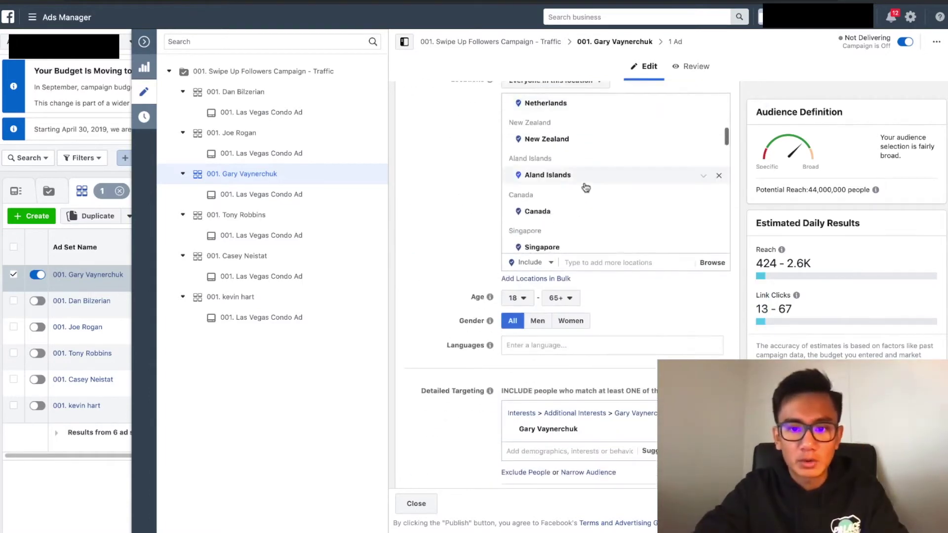
{"action": "scroll", "coordinate": [585, 185], "scroll_direction": "down", "scroll_amount": 2}
{"action": "scroll", "coordinate": [479, 330], "scroll_direction": "down", "scroll_amount": 3}
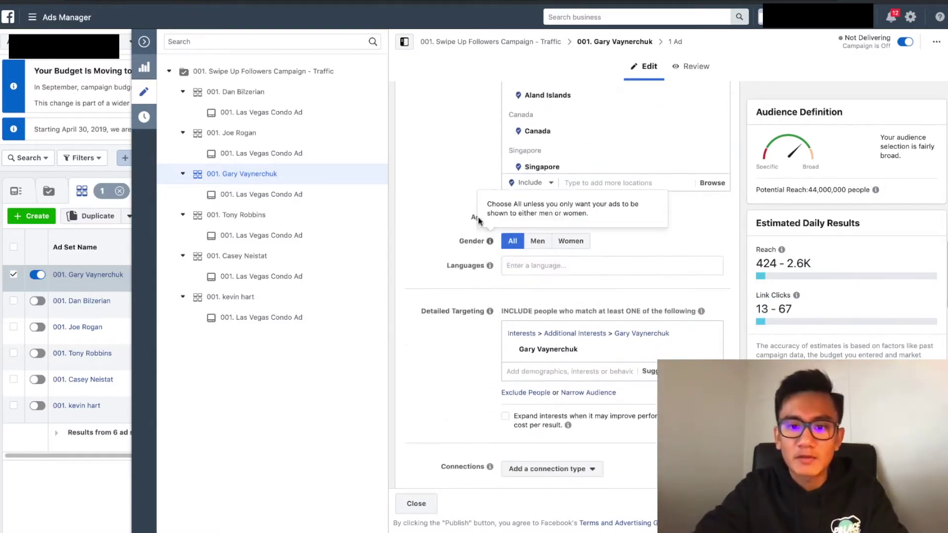
{"action": "scroll", "coordinate": [472, 251], "scroll_direction": "down", "scroll_amount": 2}
{"action": "scroll", "coordinate": [472, 251], "scroll_direction": "down", "scroll_amount": 2}
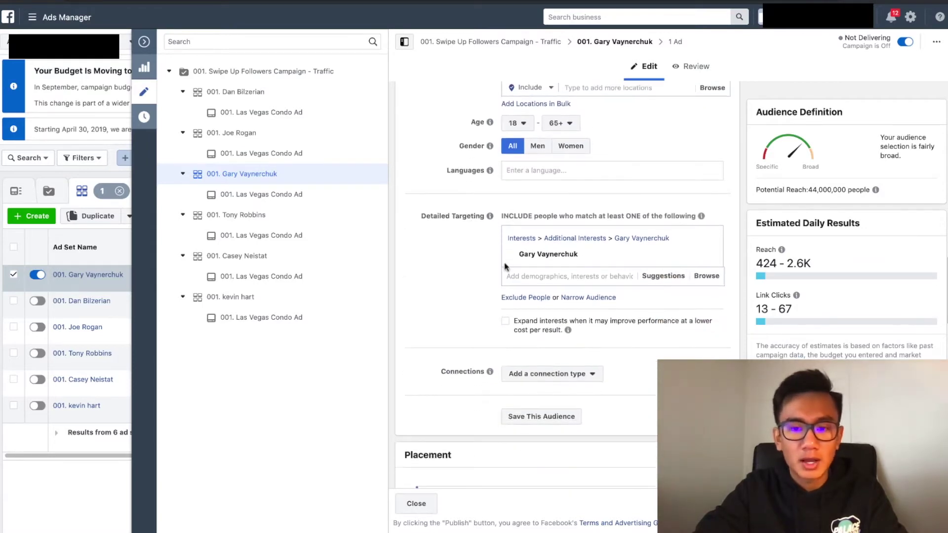
{"action": "scroll", "coordinate": [518, 297], "scroll_direction": "down", "scroll_amount": 4}
{"action": "scroll", "coordinate": [489, 282], "scroll_direction": "down", "scroll_amount": 2}
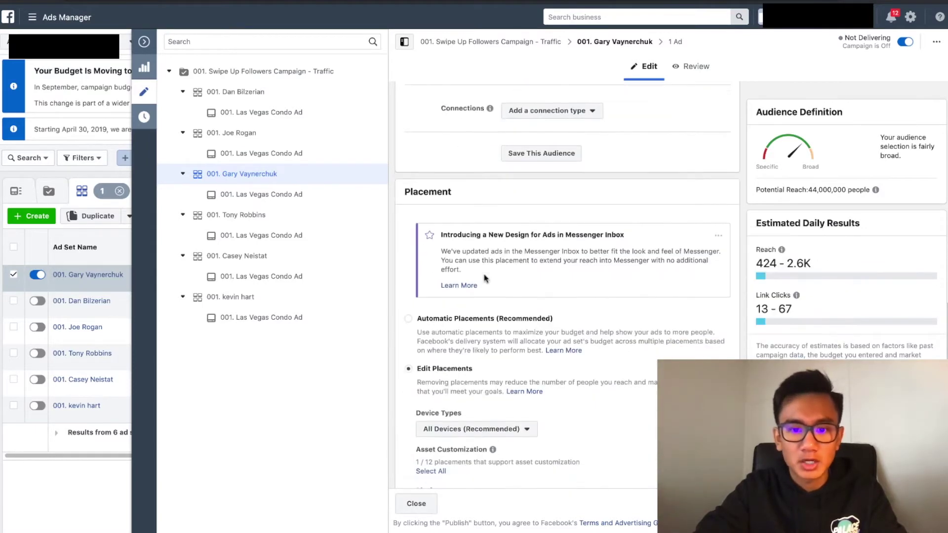
{"action": "scroll", "coordinate": [485, 277], "scroll_direction": "down", "scroll_amount": 2}
{"action": "scroll", "coordinate": [486, 278], "scroll_direction": "down", "scroll_amount": 1}
{"action": "scroll", "coordinate": [444, 253], "scroll_direction": "down", "scroll_amount": 5}
{"action": "scroll", "coordinate": [519, 244], "scroll_direction": "down", "scroll_amount": 1}
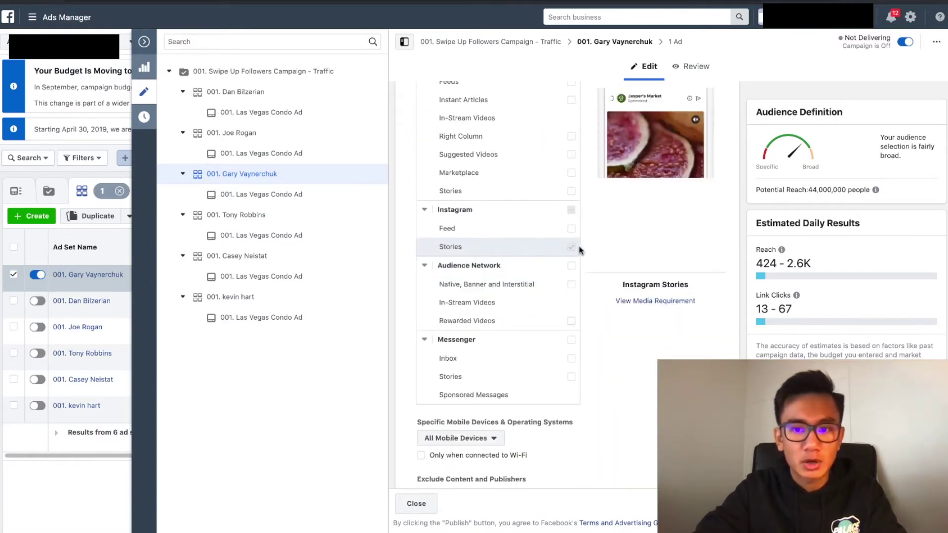
{"action": "scroll", "coordinate": [538, 250], "scroll_direction": "down", "scroll_amount": 5}
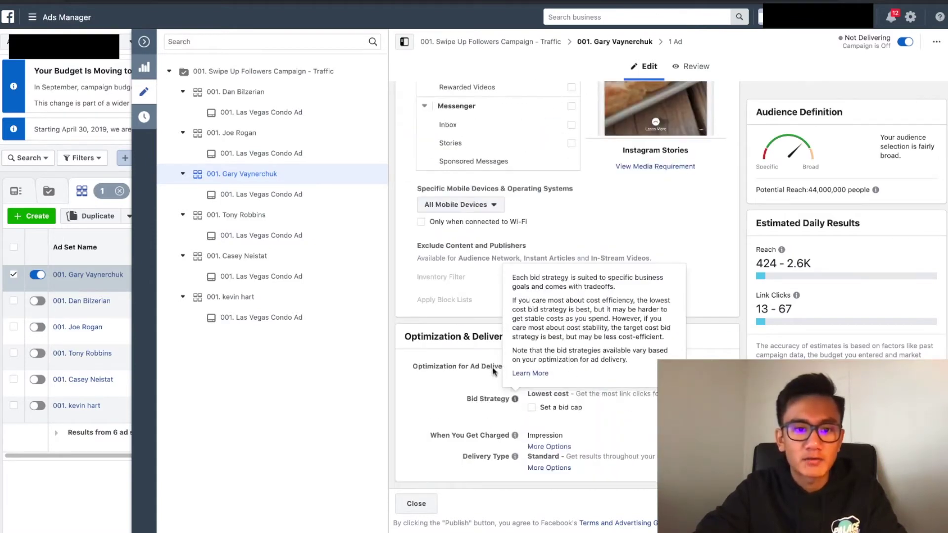
{"action": "left_click", "coordinate": [495, 41]}
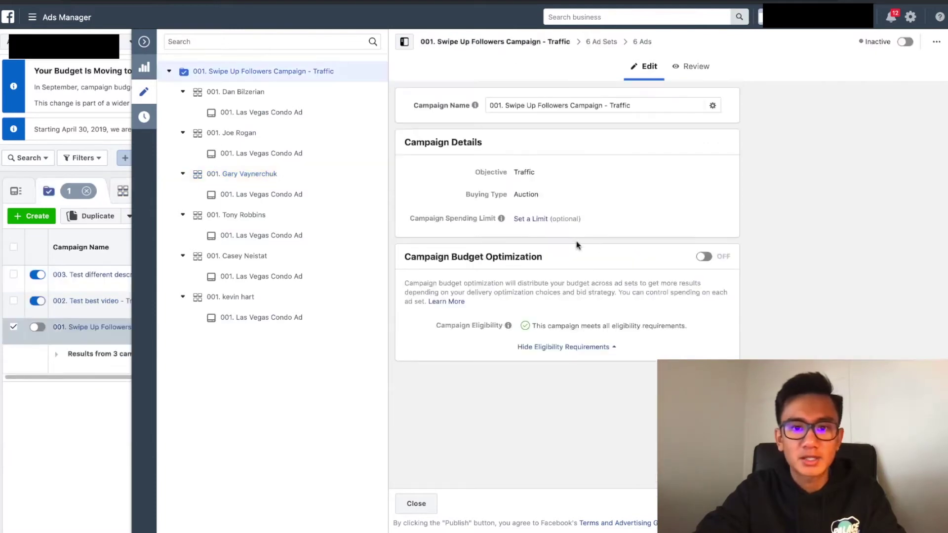